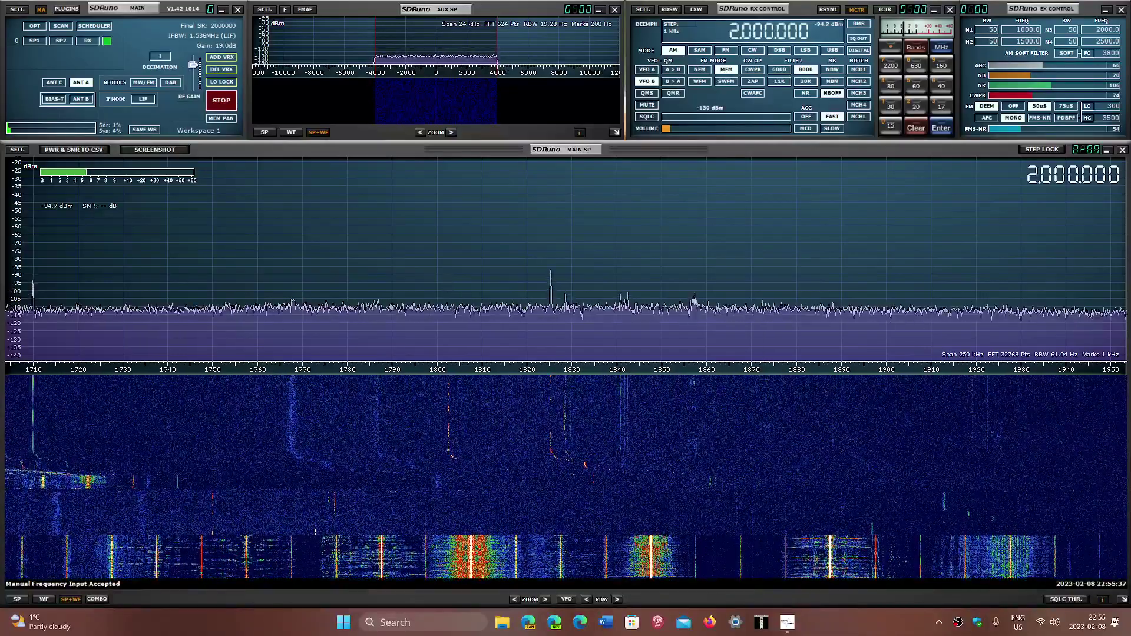
# Zoom the main spectrum to a 125 kHz span and pan it down to about 1655–1775 kHz.
pyautogui.click(545, 599)
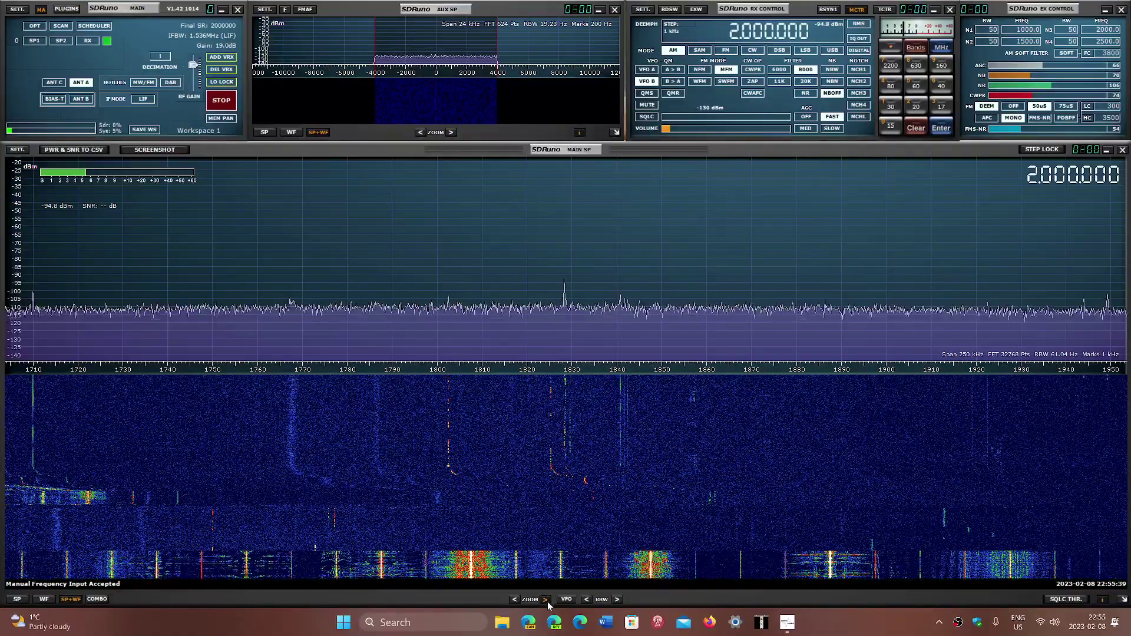
pyautogui.click(566, 600)
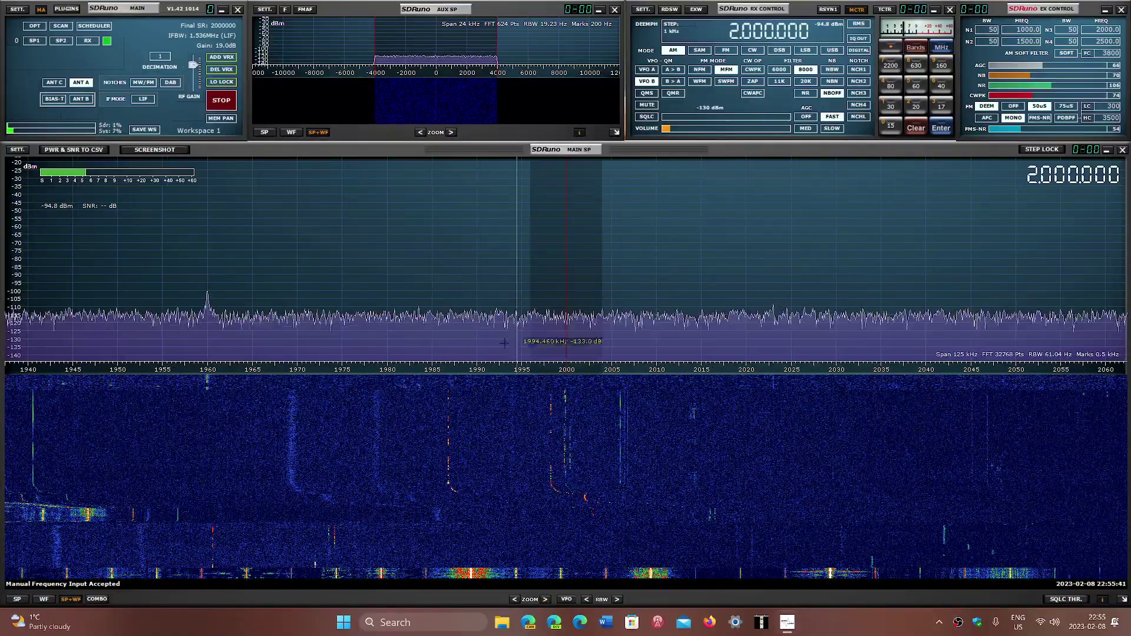
pyautogui.moveTo(476, 369); pyautogui.dragTo(1053, 369)
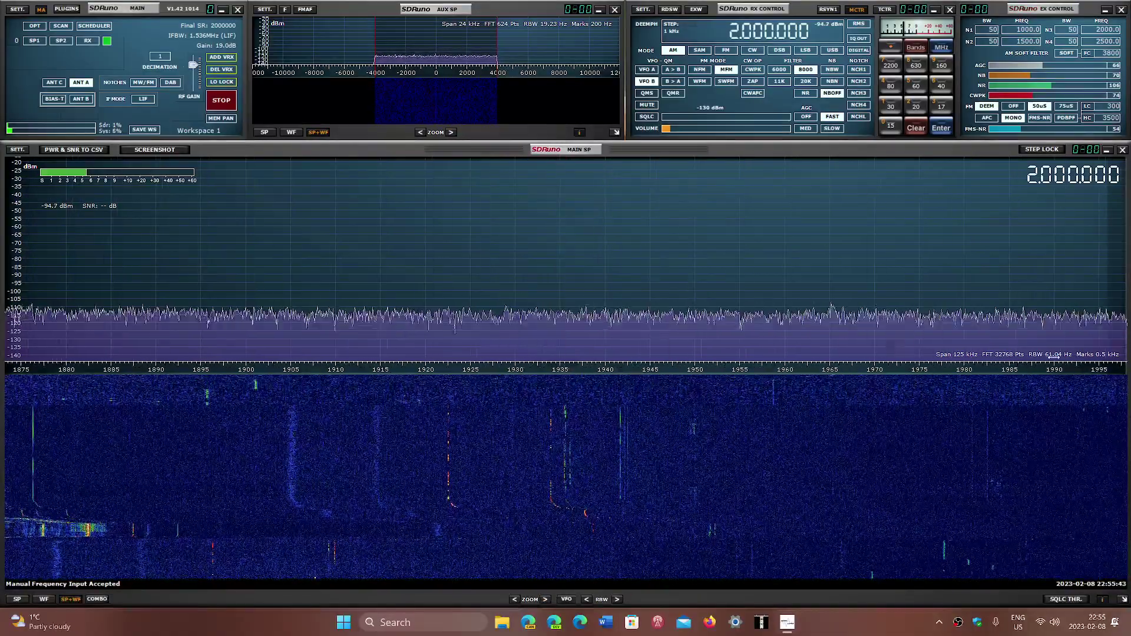
pyautogui.moveTo(557, 369); pyautogui.dragTo(863, 370)
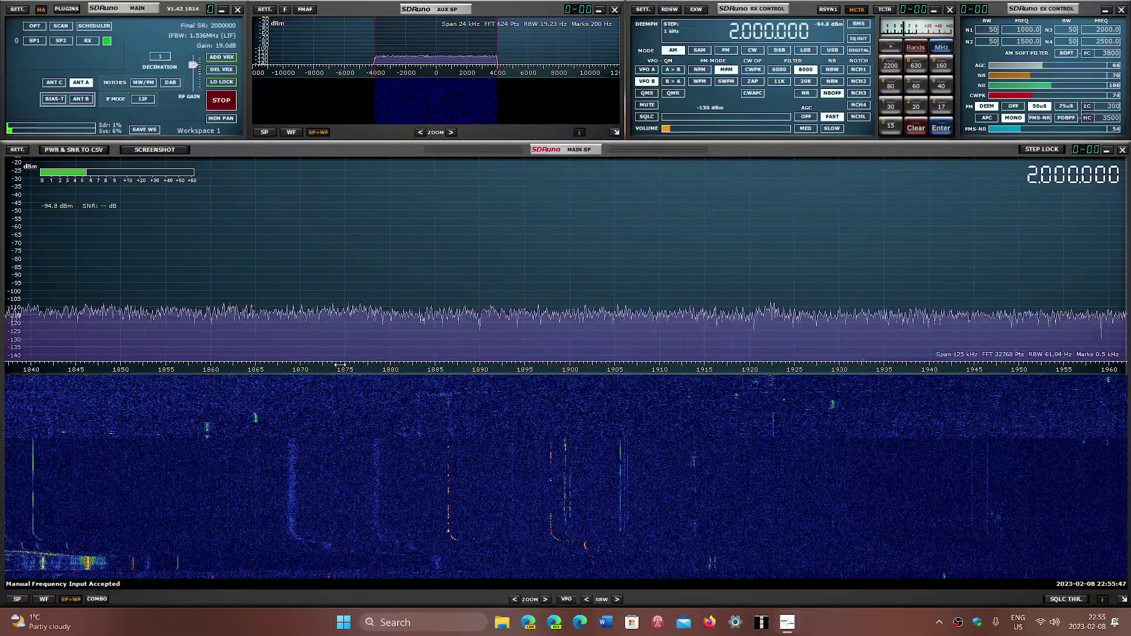
pyautogui.moveTo(338, 366); pyautogui.dragTo(574, 360)
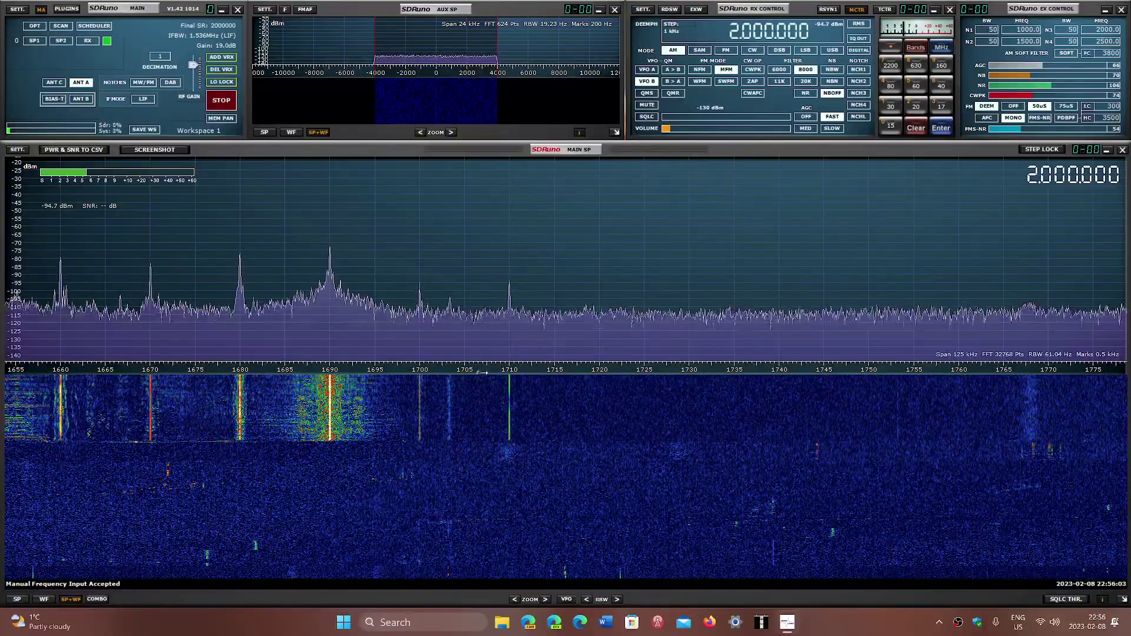
# Pan the spectrum to about 1690–1810 kHz, with weak peaks near 1700 and 1710 kHz.
pyautogui.moveTo(630, 365); pyautogui.dragTo(1126, 366)
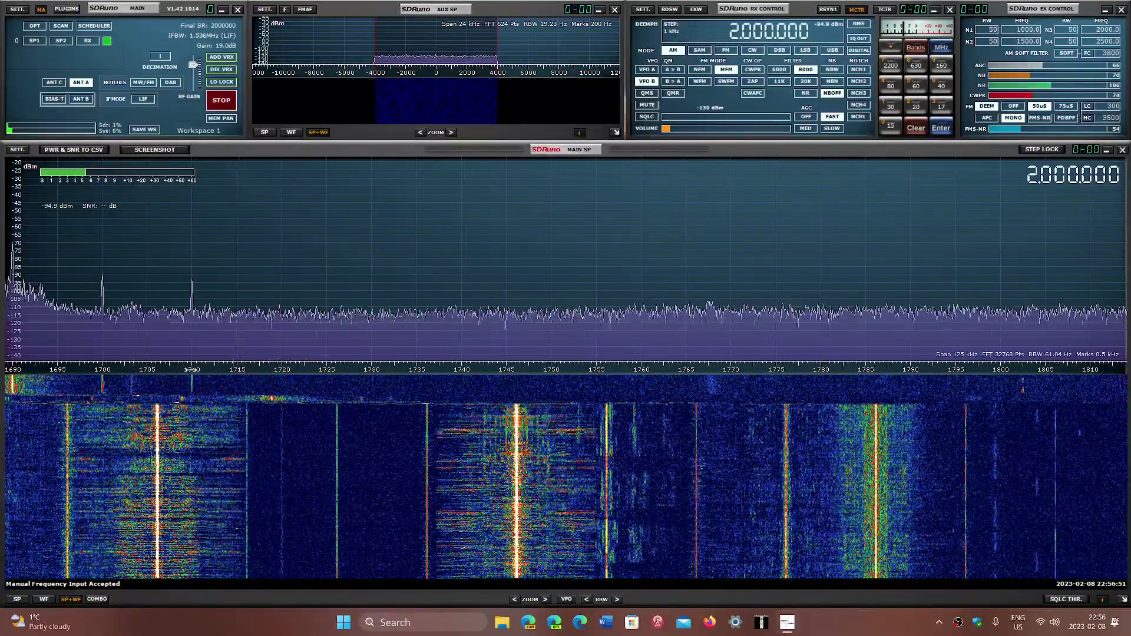
# Pan through 1730–1850 kHz to 1790–1910 kHz, showing peaks near 1822–1840 kHz.
pyautogui.moveTo(191, 369); pyautogui.dragTo(147, 370)
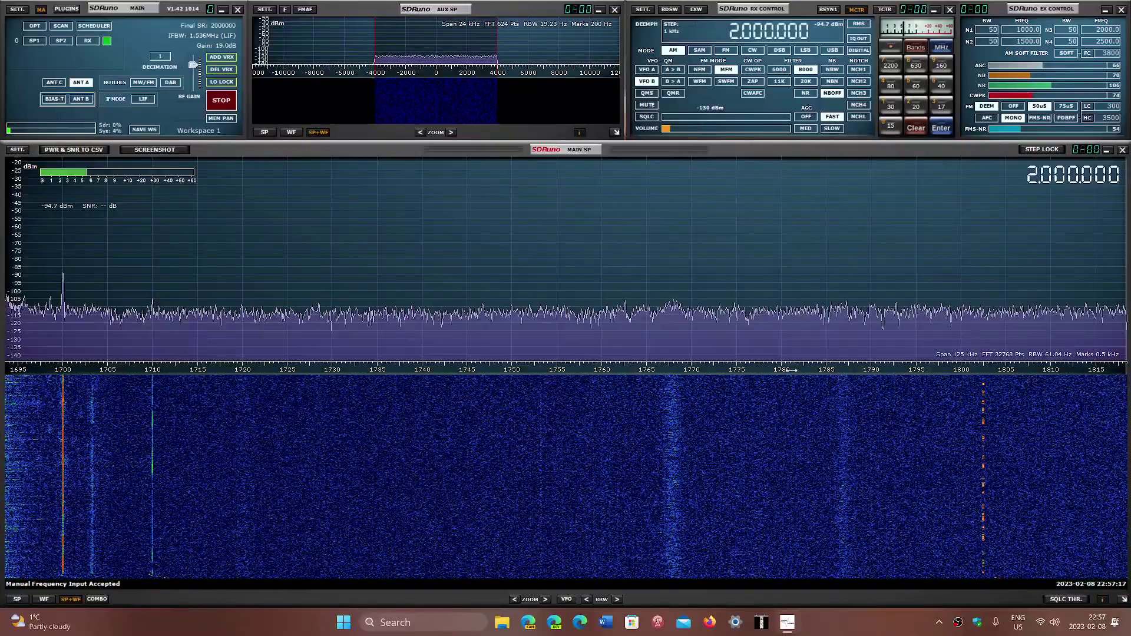
pyautogui.moveTo(789, 370); pyautogui.dragTo(372, 366)
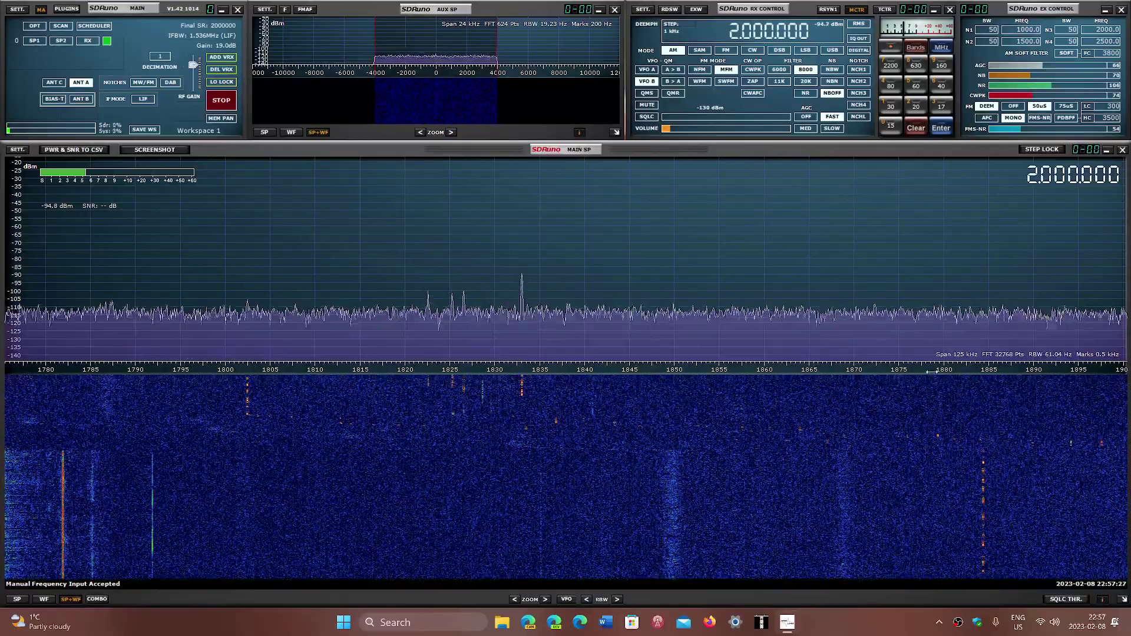
pyautogui.moveTo(931, 372); pyautogui.dragTo(833, 370)
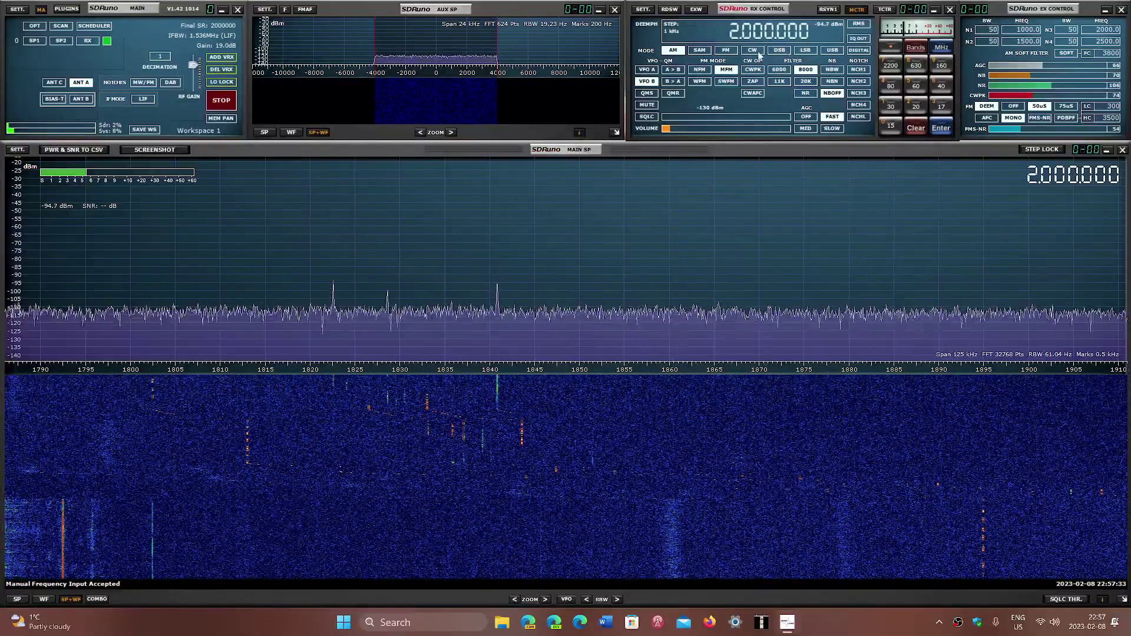
# Select LSB, tune onto the 1803.5 kHz signal, and turn the volume up.
pyautogui.click(810, 50)
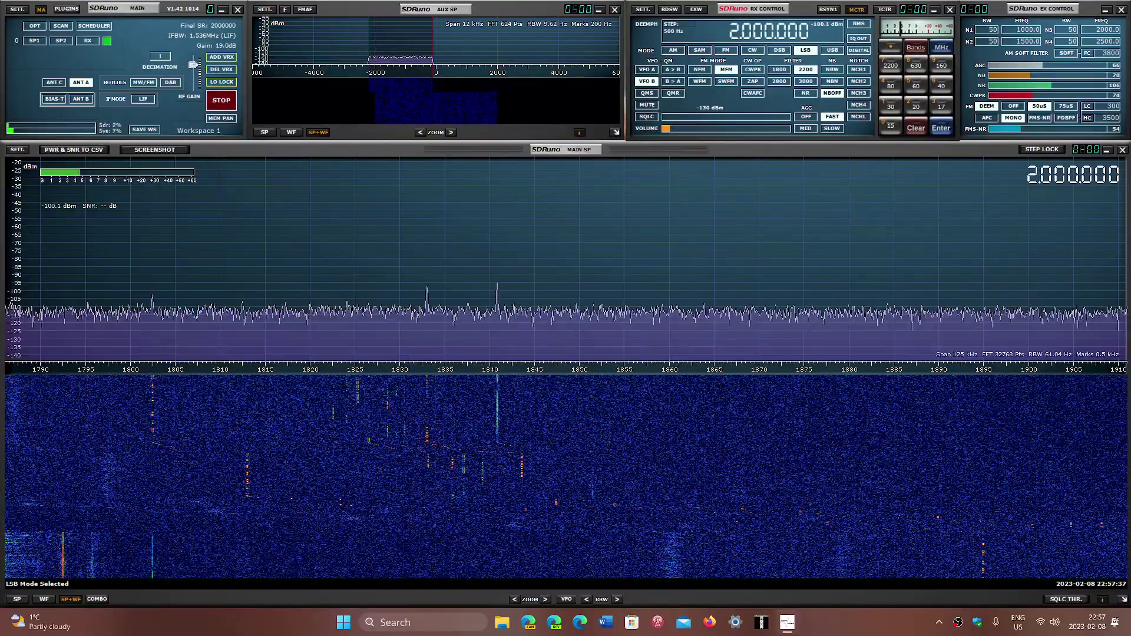
pyautogui.click(153, 306)
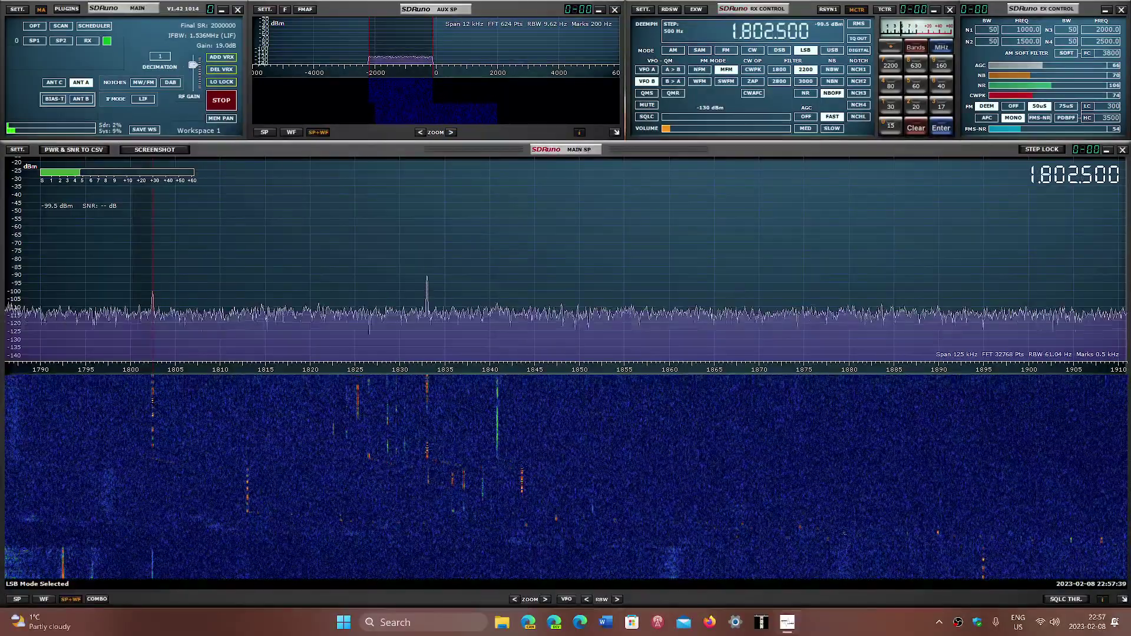
pyautogui.click(162, 306)
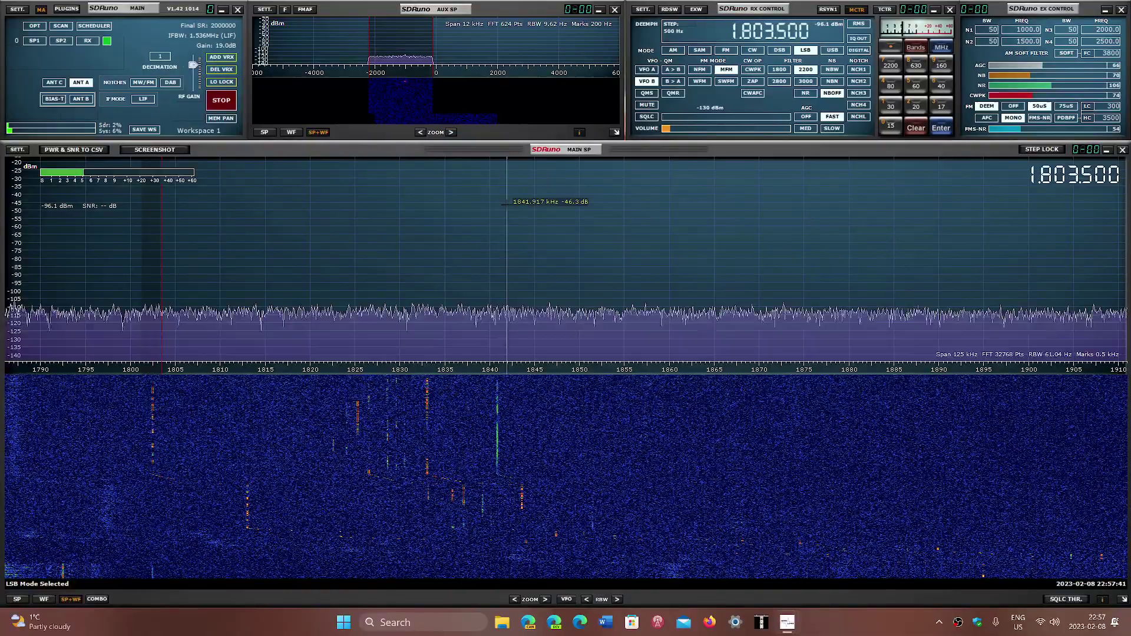
pyautogui.click(689, 129)
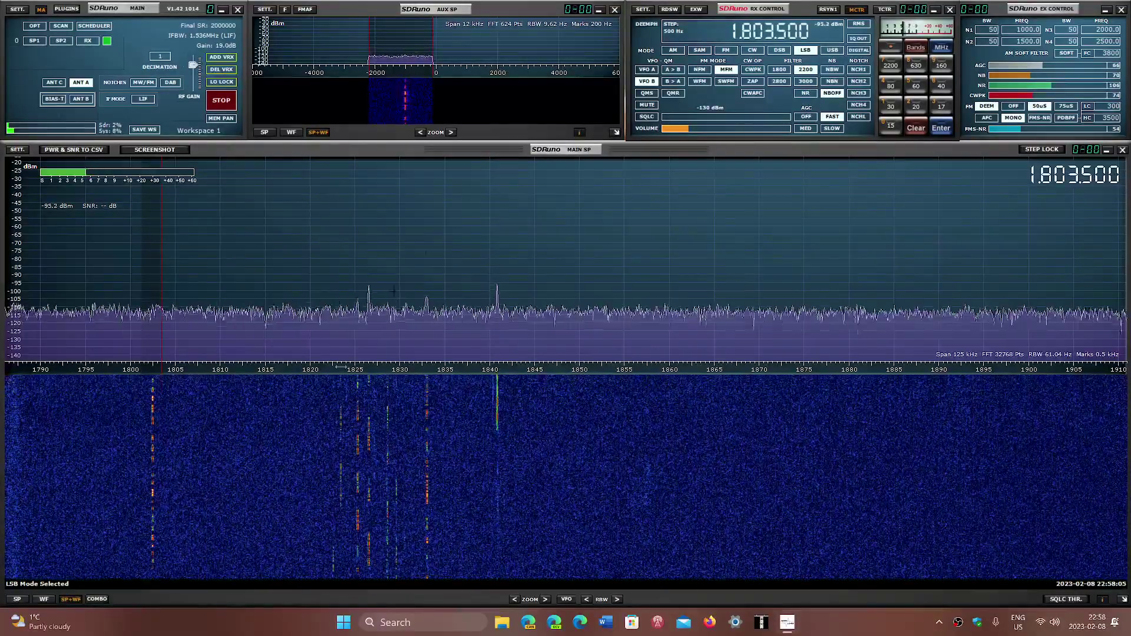
# Zoom to a 62.5 kHz span over 1800–1860 kHz and tune 1824, 1826, 1827.5 kHz.
pyautogui.click(546, 600)
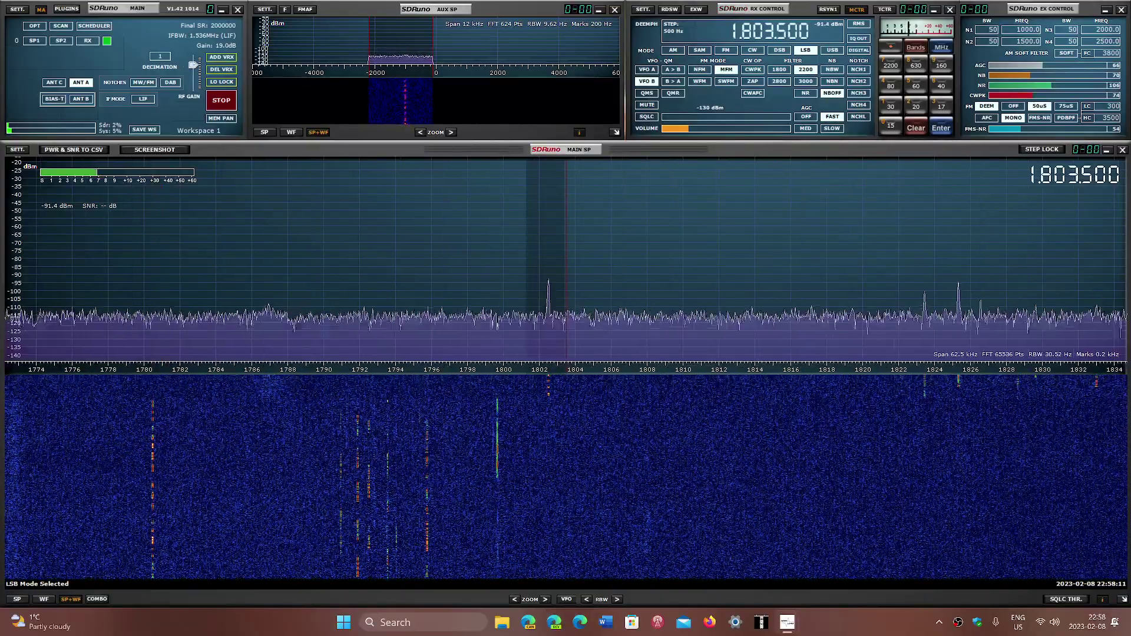
pyautogui.moveTo(846, 367); pyautogui.dragTo(362, 350)
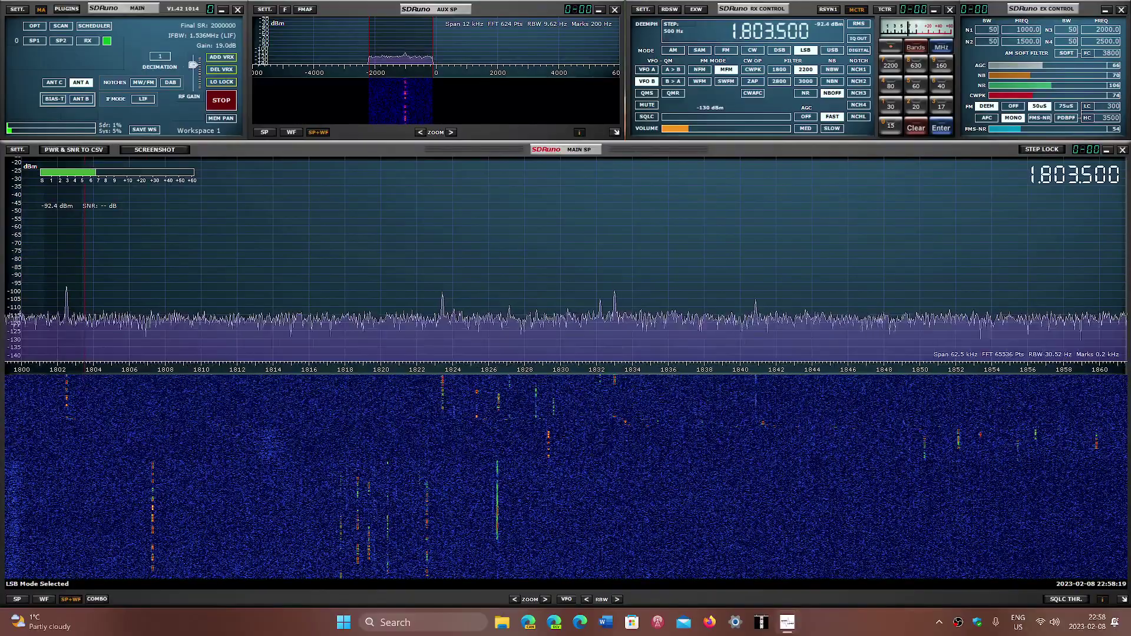
pyautogui.click(453, 265)
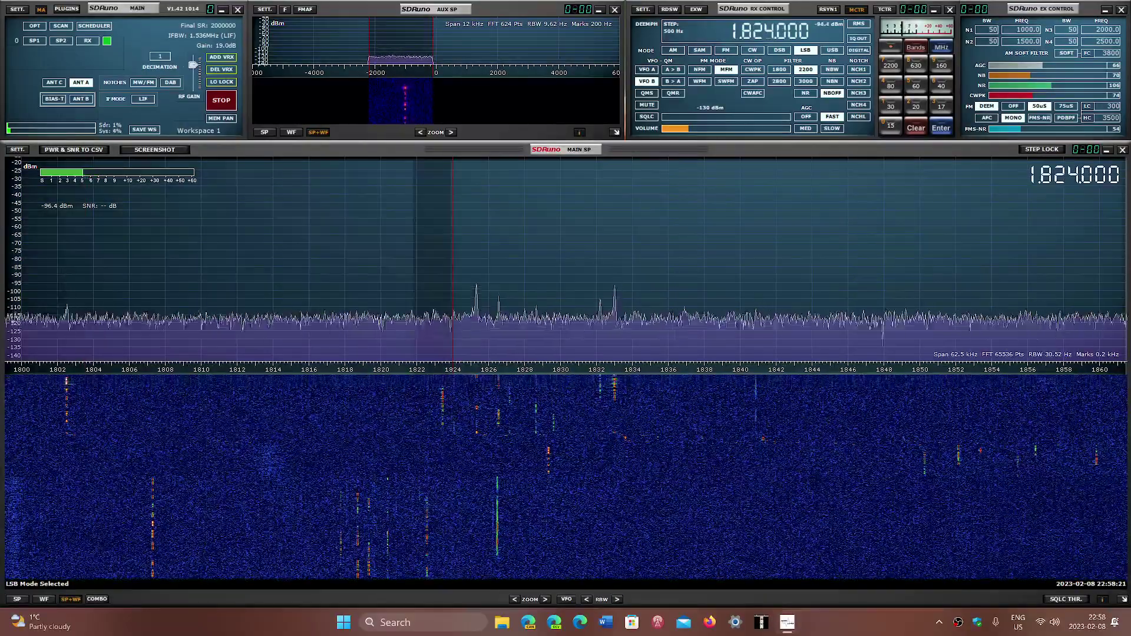
pyautogui.click(488, 265)
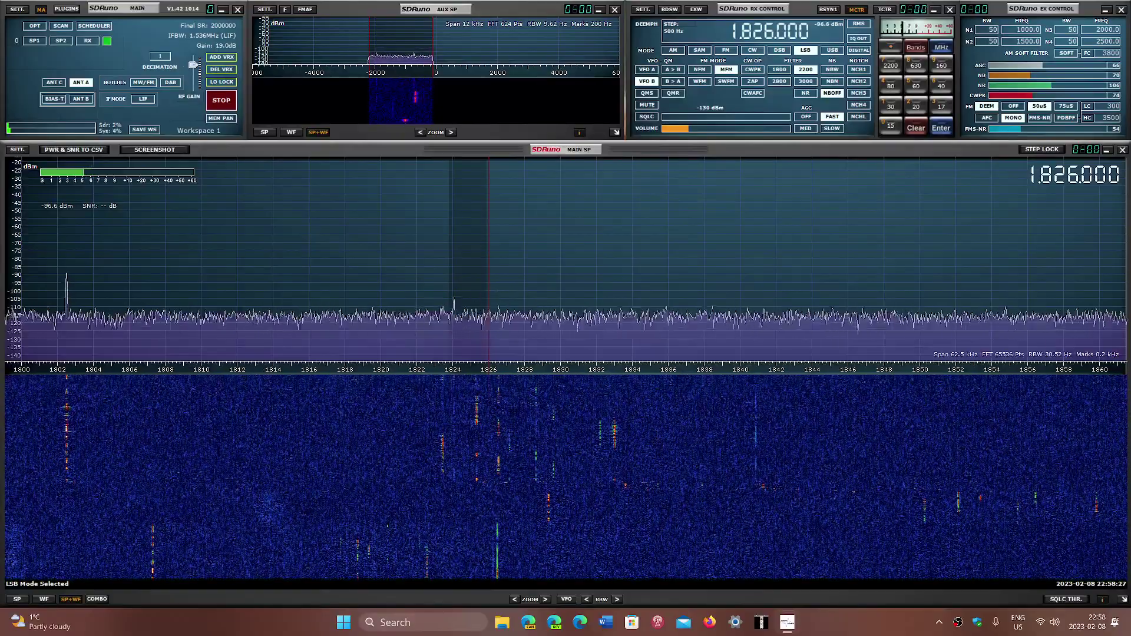
pyautogui.click(515, 265)
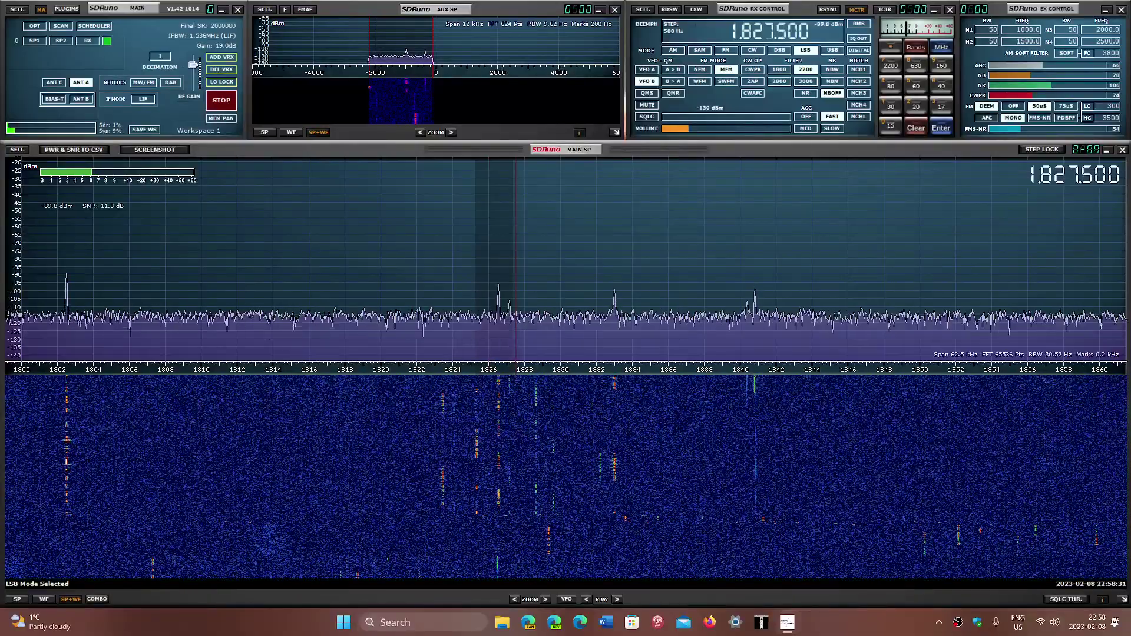
# Tune to 1841.5 kHz, pan to about 1844–1904 kHz, and raise RF gain to 30.9 dB.
pyautogui.click(767, 265)
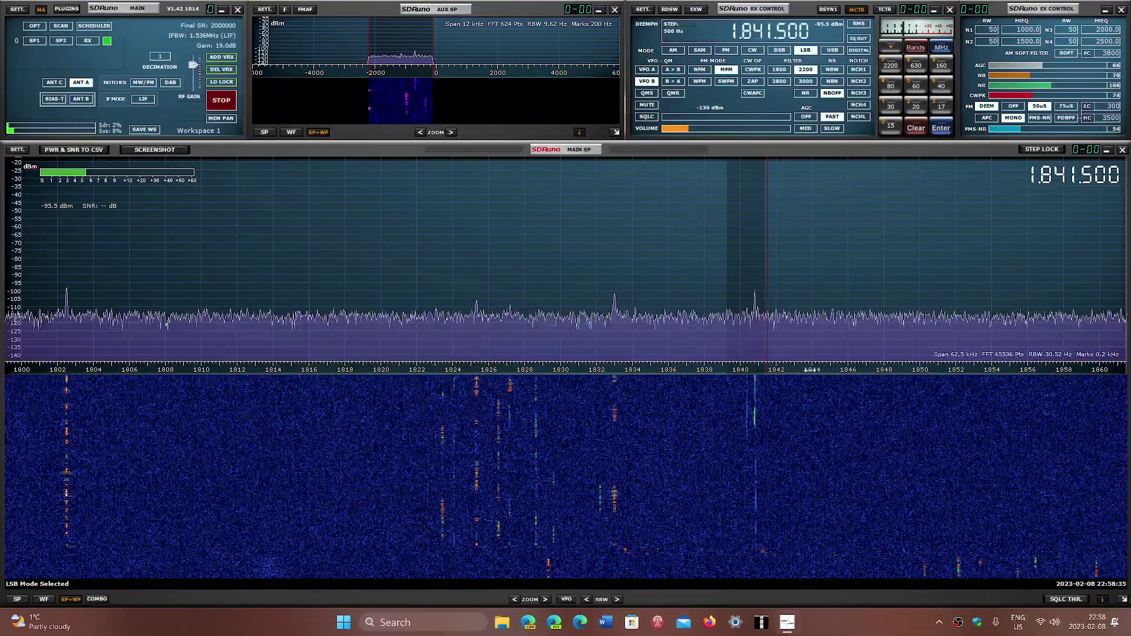
pyautogui.moveTo(754, 368); pyautogui.dragTo(181, 369)
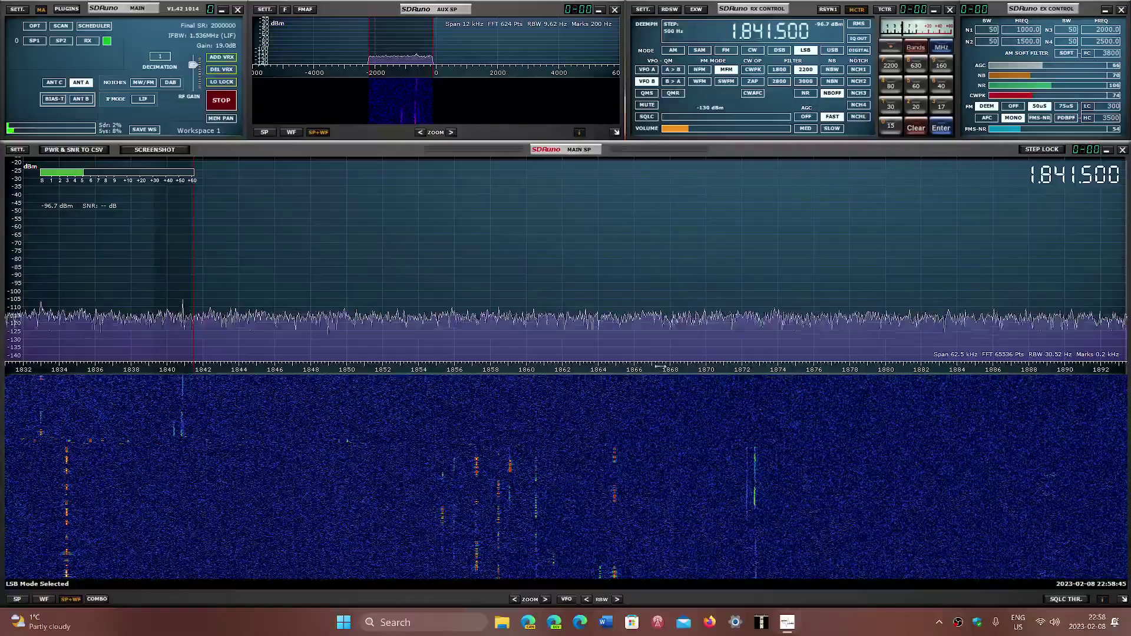
pyautogui.moveTo(659, 365); pyautogui.dragTo(405, 360)
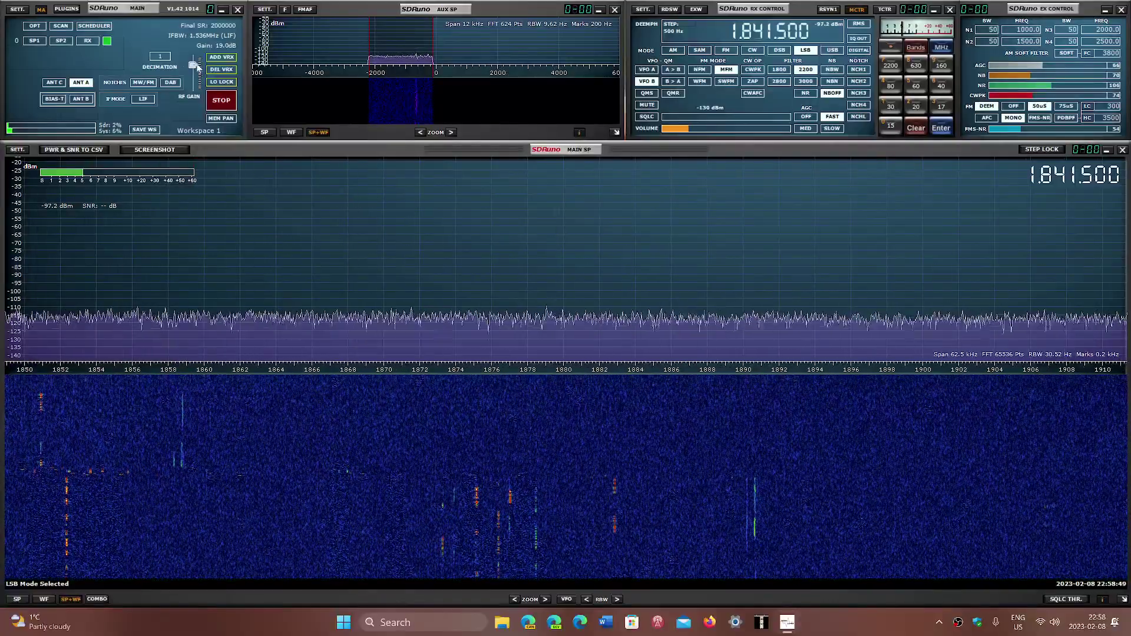
pyautogui.moveTo(194, 65); pyautogui.dragTo(194, 59)
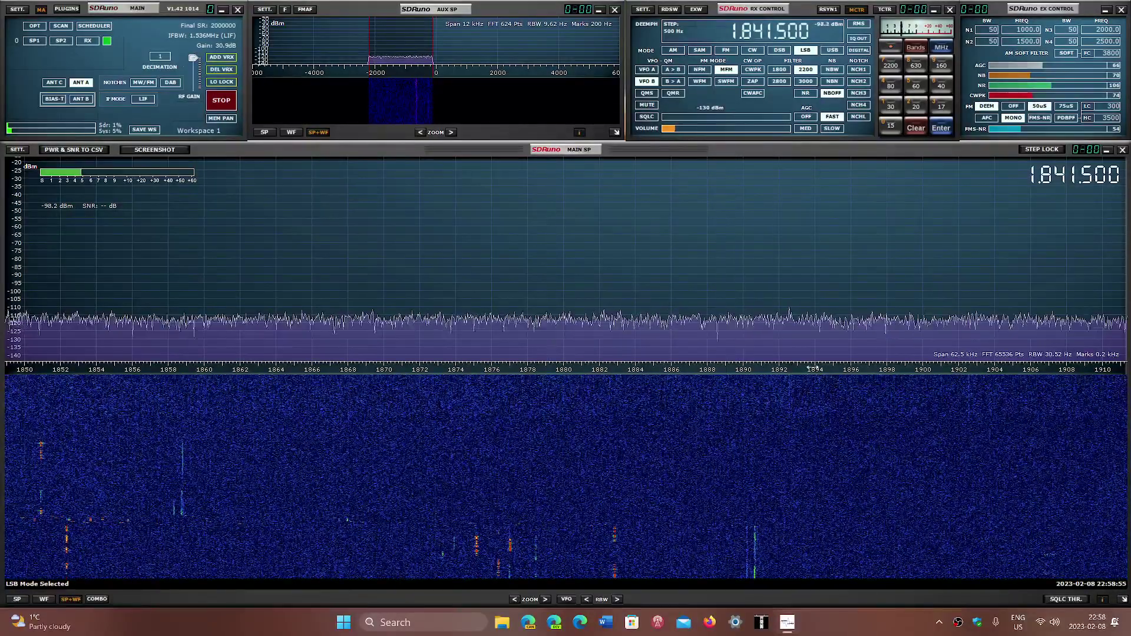
# Widen the span to 125 kHz, pan up to 1845–1965 kHz, and tune to 1.923 MHz.
pyautogui.click(513, 600)
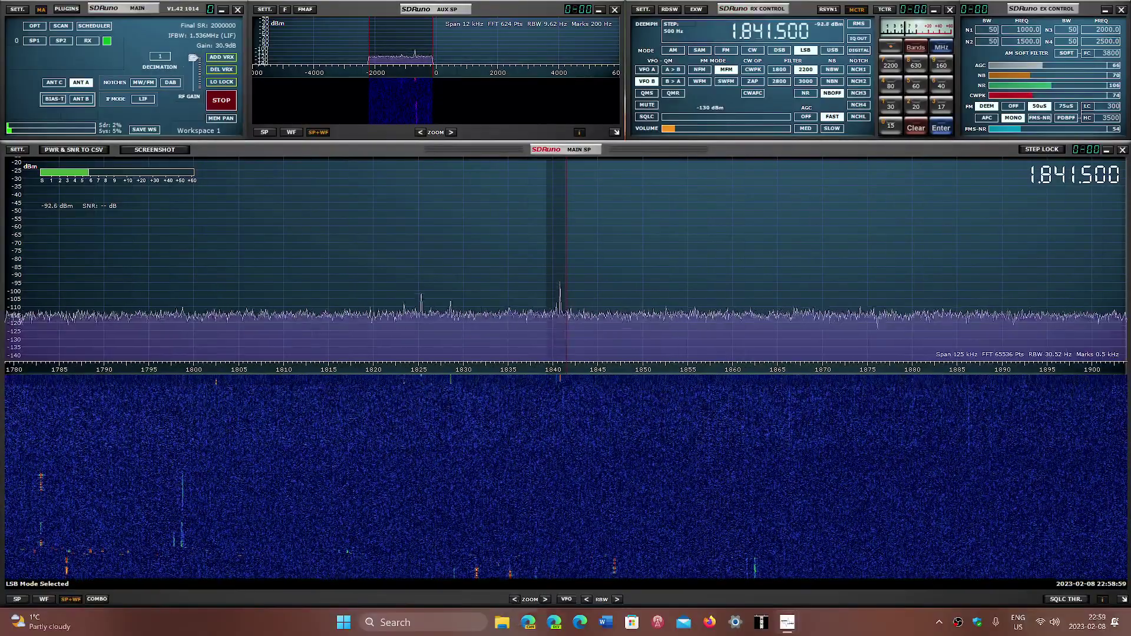
pyautogui.moveTo(741, 366); pyautogui.dragTo(454, 367)
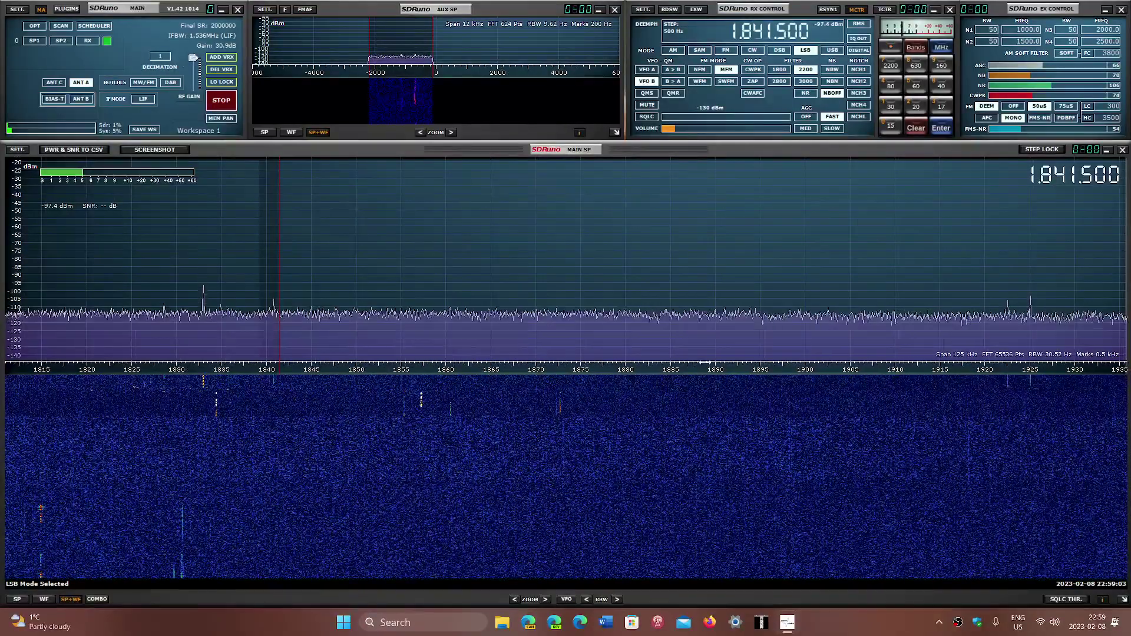
pyautogui.moveTo(706, 364); pyautogui.dragTo(407, 381)
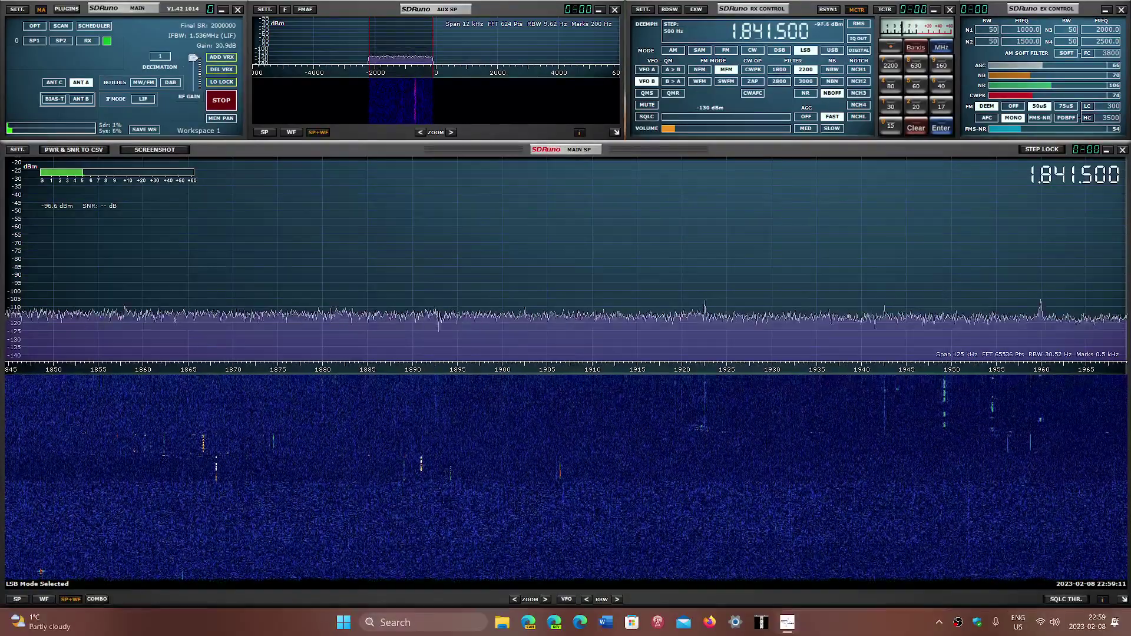
pyautogui.click(705, 306)
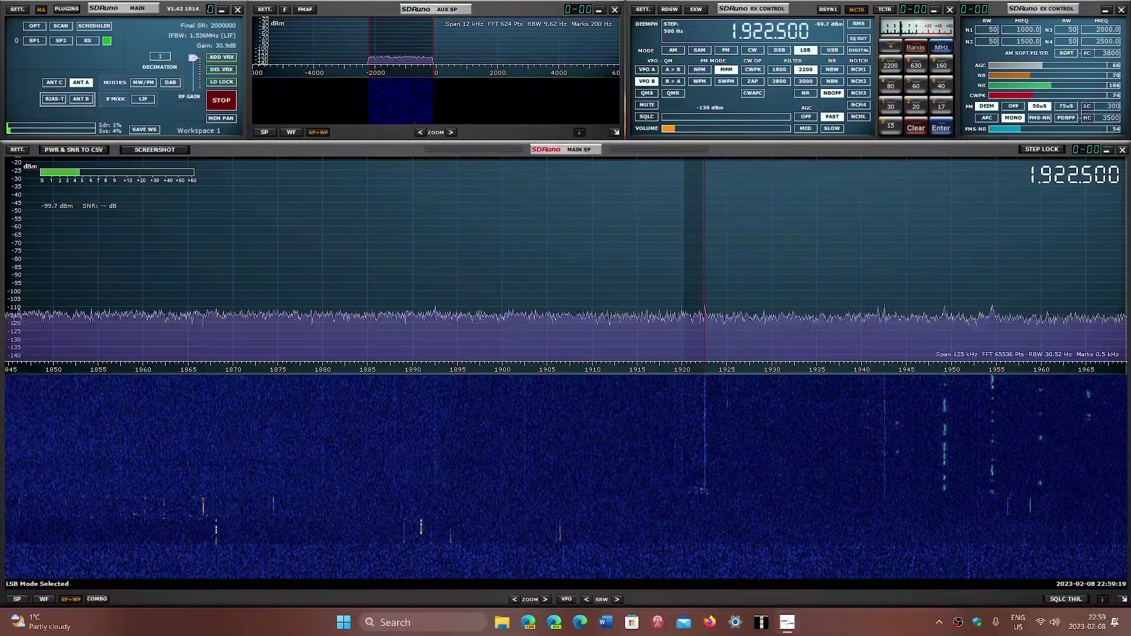
pyautogui.scroll(1, 780, 413)
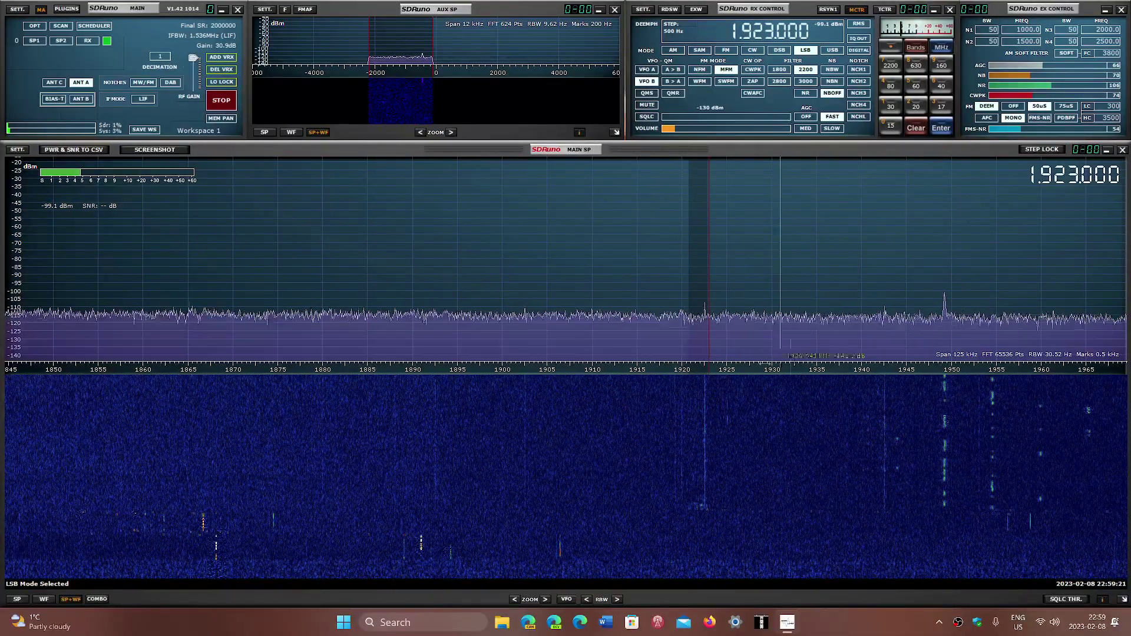
# Settle the spectrum view on 1885–2005 kHz and raise the audio volume.
pyautogui.moveTo(811, 368); pyautogui.dragTo(456, 368)
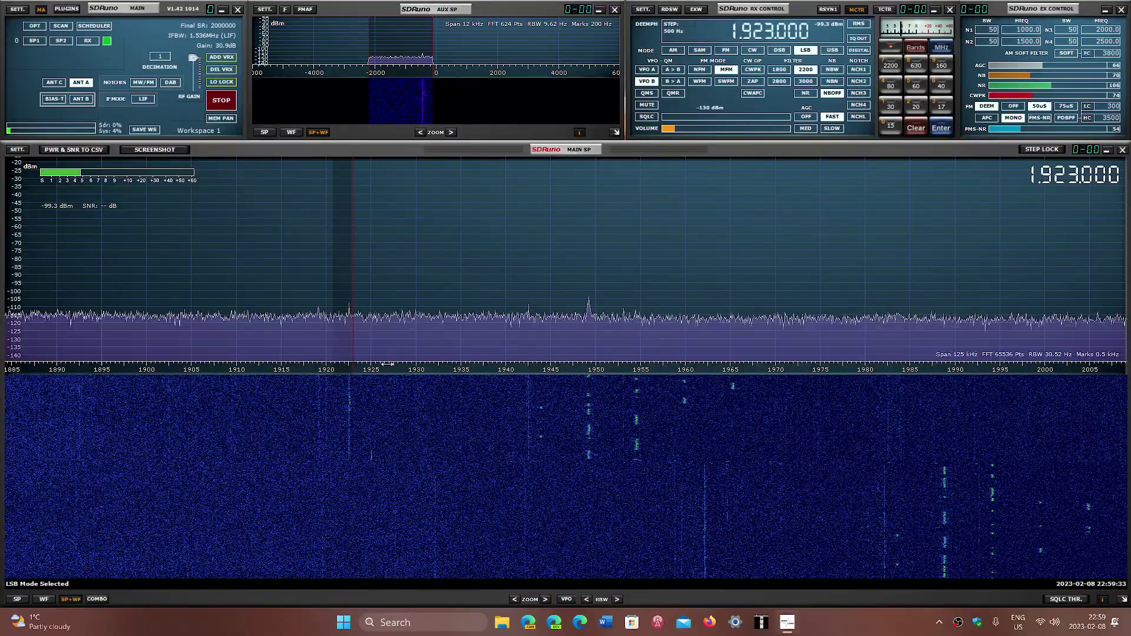
pyautogui.moveTo(387, 363); pyautogui.dragTo(913, 366)
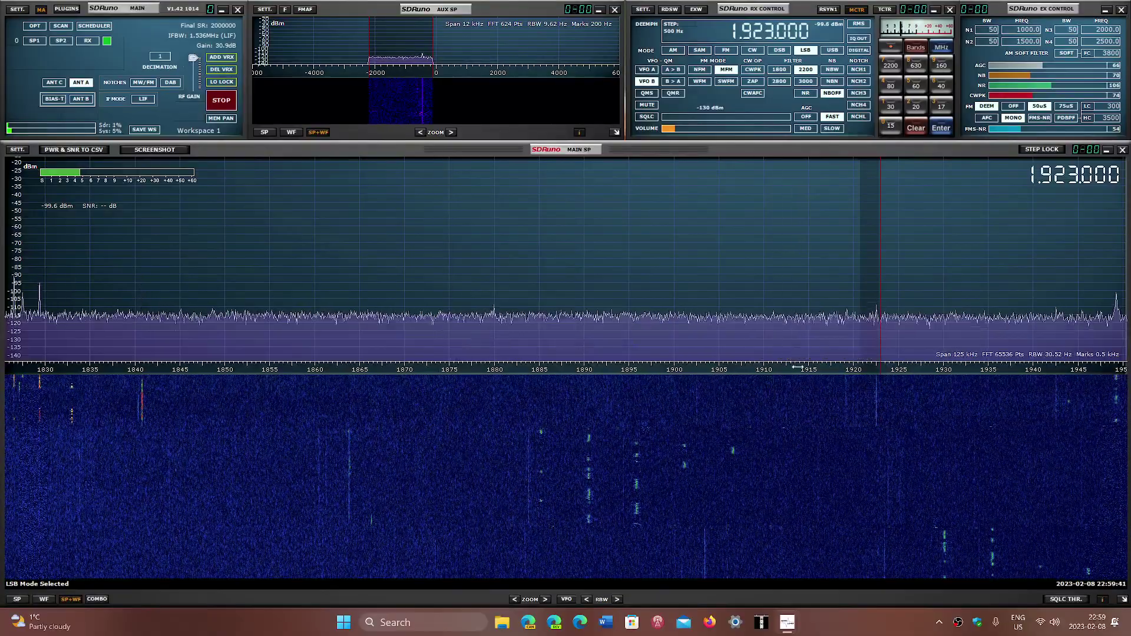
pyautogui.moveTo(798, 367); pyautogui.dragTo(506, 374)
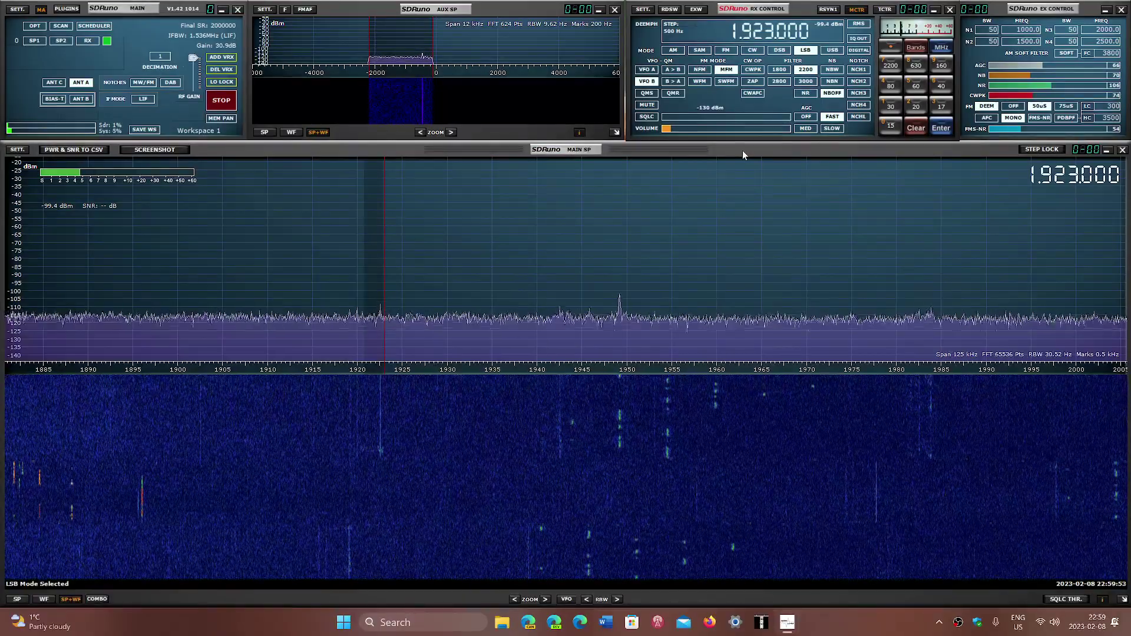
pyautogui.moveTo(676, 128)
pyautogui.mouseDown()
pyautogui.moveTo(691, 131)
pyautogui.moveTo(669, 130)
pyautogui.mouseUp()
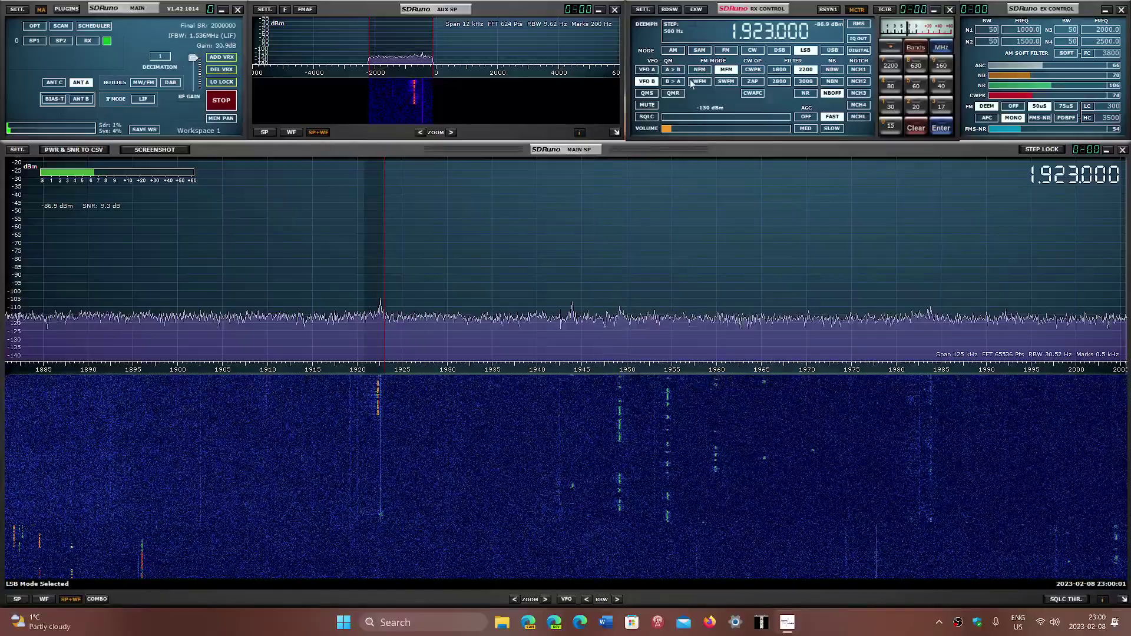
# Switch to USB and enter 2.598 MHz in the frequency display.
pyautogui.click(737, 36)
pyautogui.write('1')
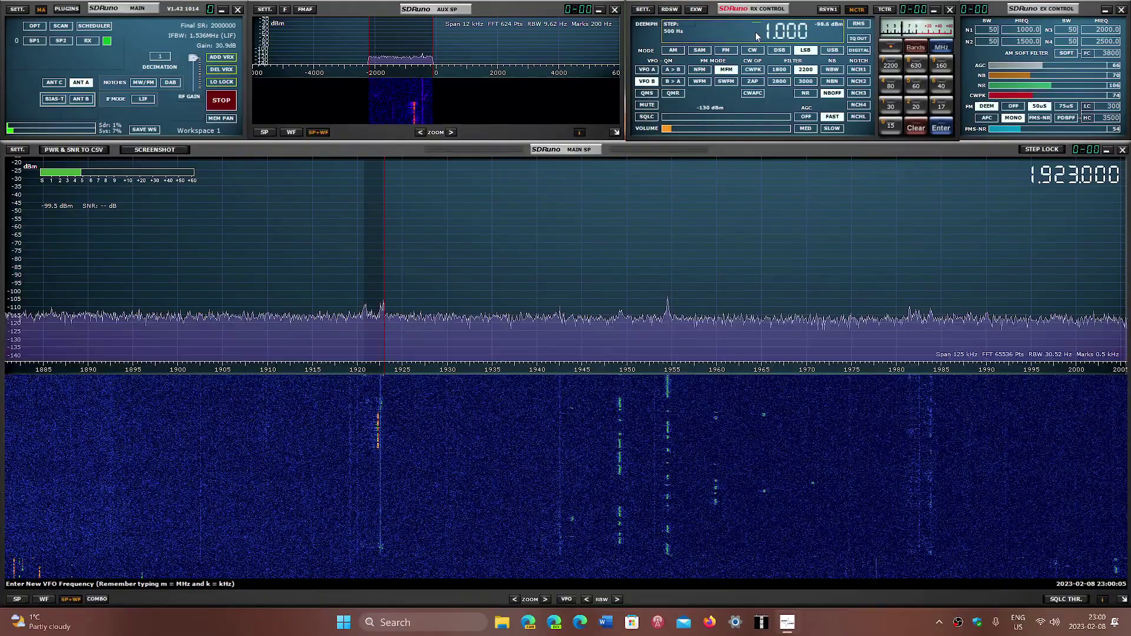
pyautogui.click(836, 50)
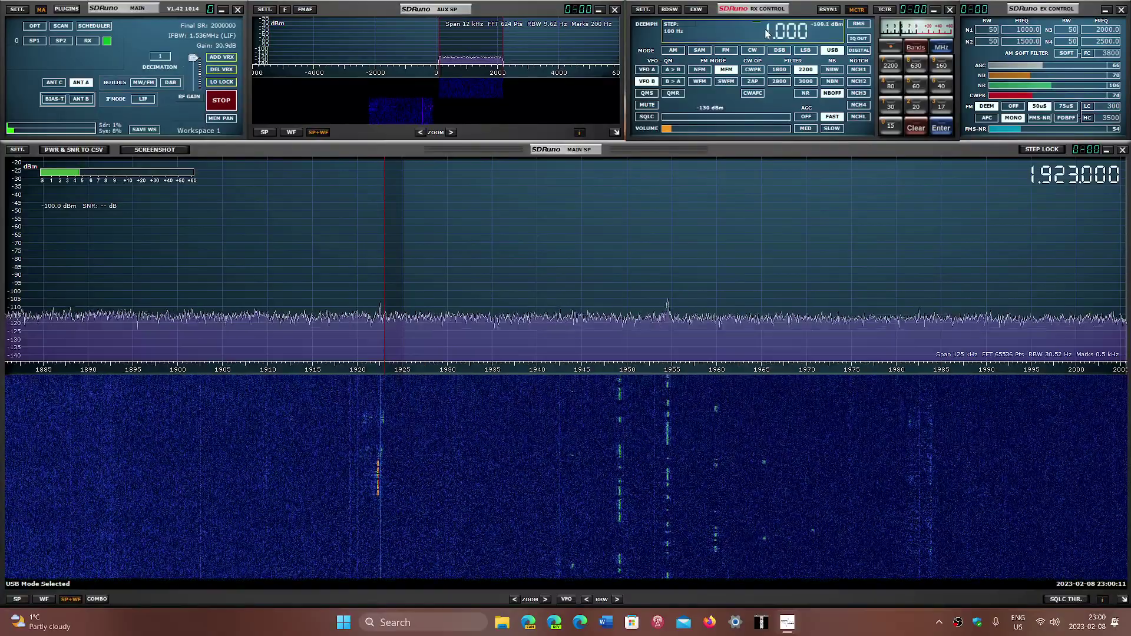
pyautogui.write('6')
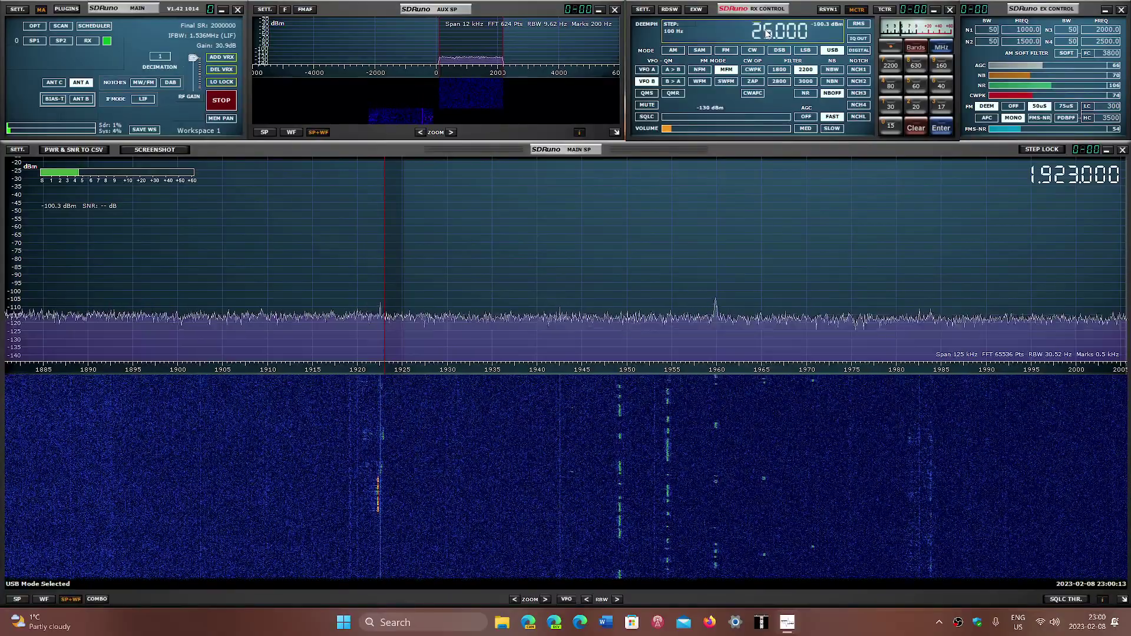
pyautogui.write('98')
pyautogui.press('Return')
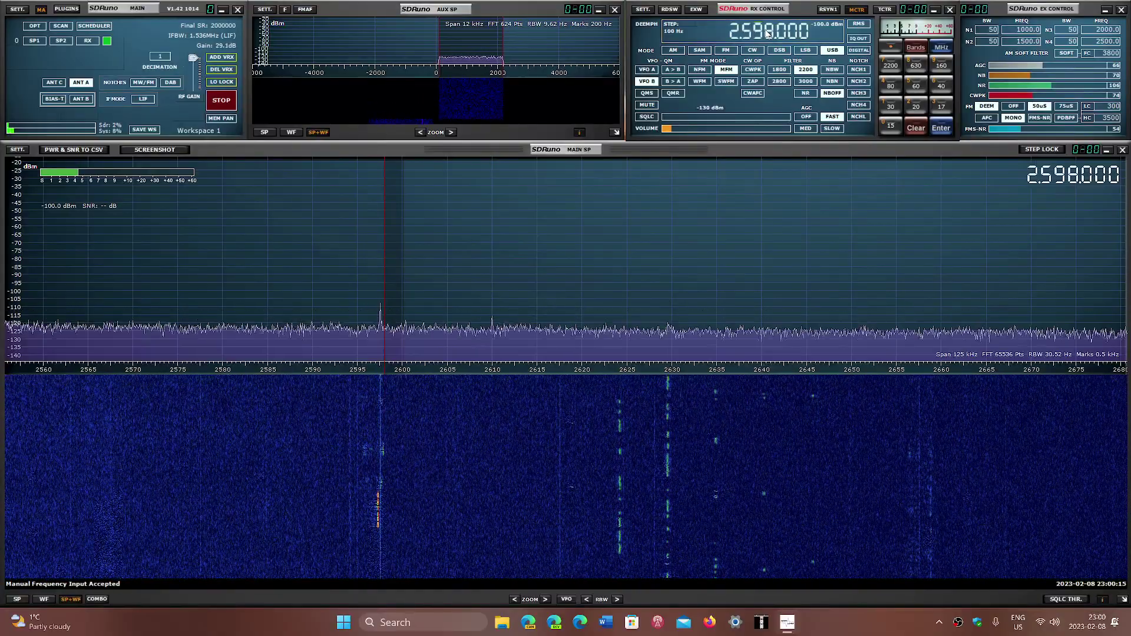
pyautogui.click(694, 128)
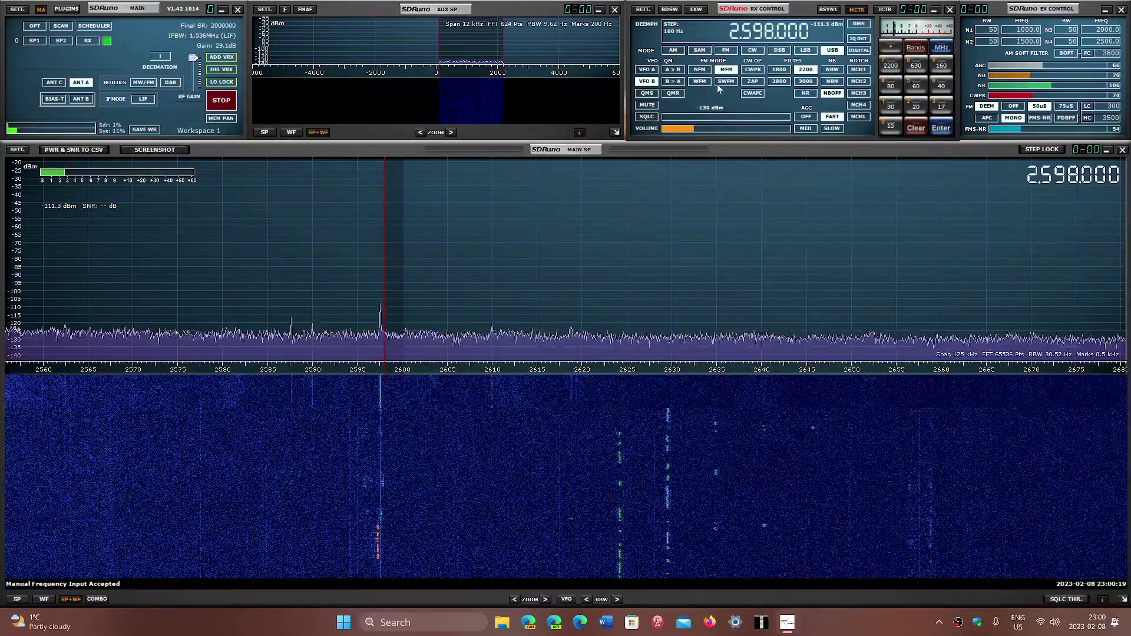
# Enter 2.749 MHz directly in the RX Control frequency display.
pyautogui.click(757, 28)
pyautogui.write('1')
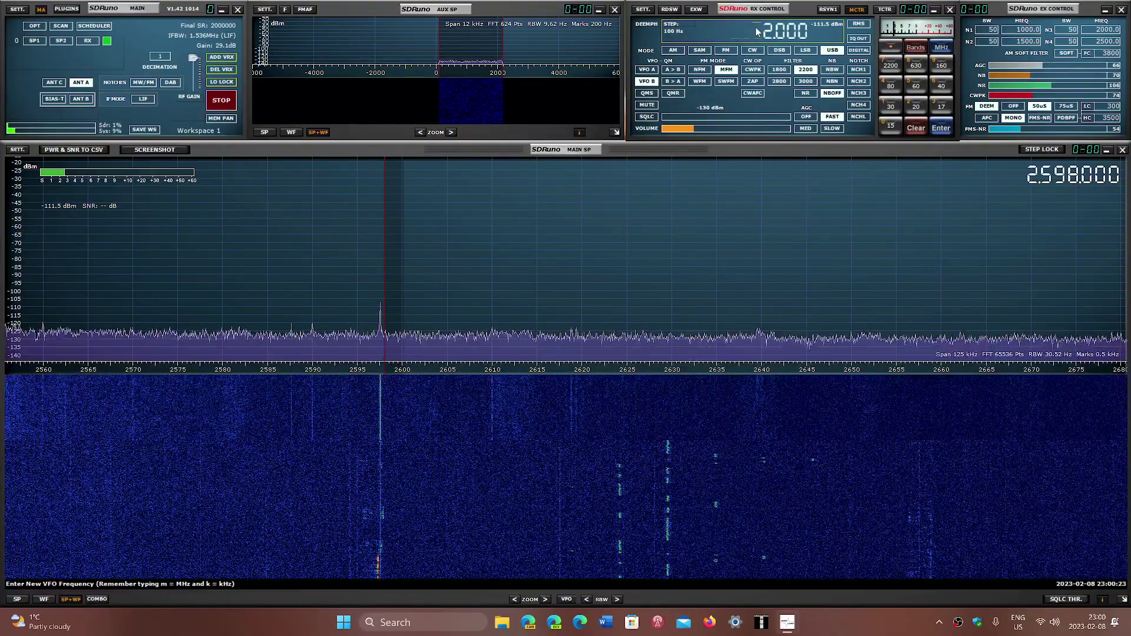
pyautogui.write('7')
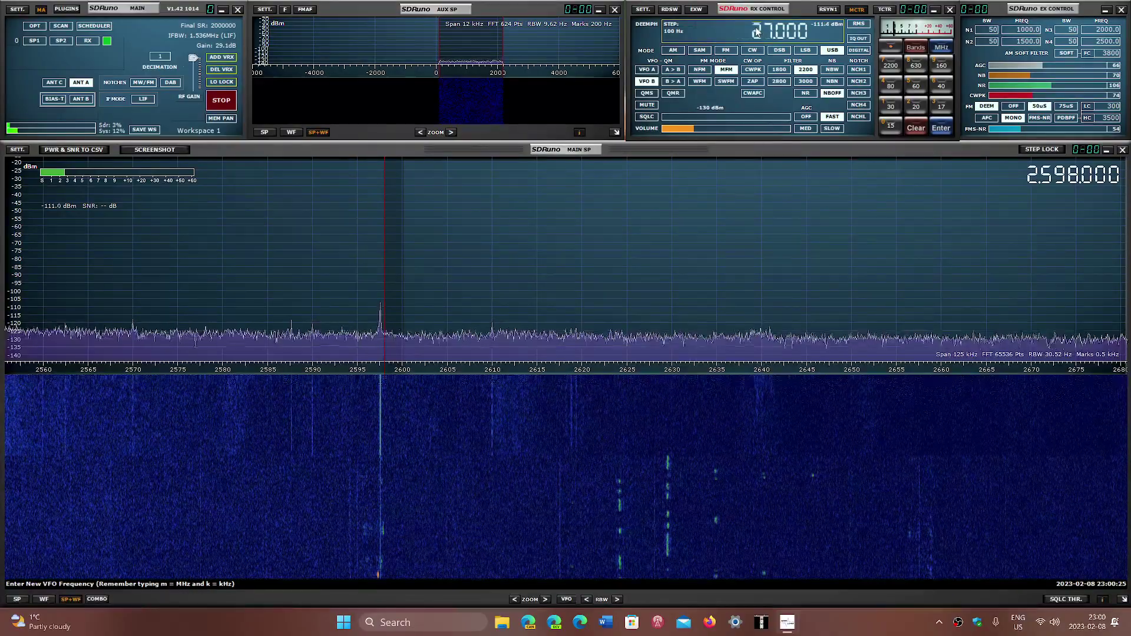
pyautogui.write('4')
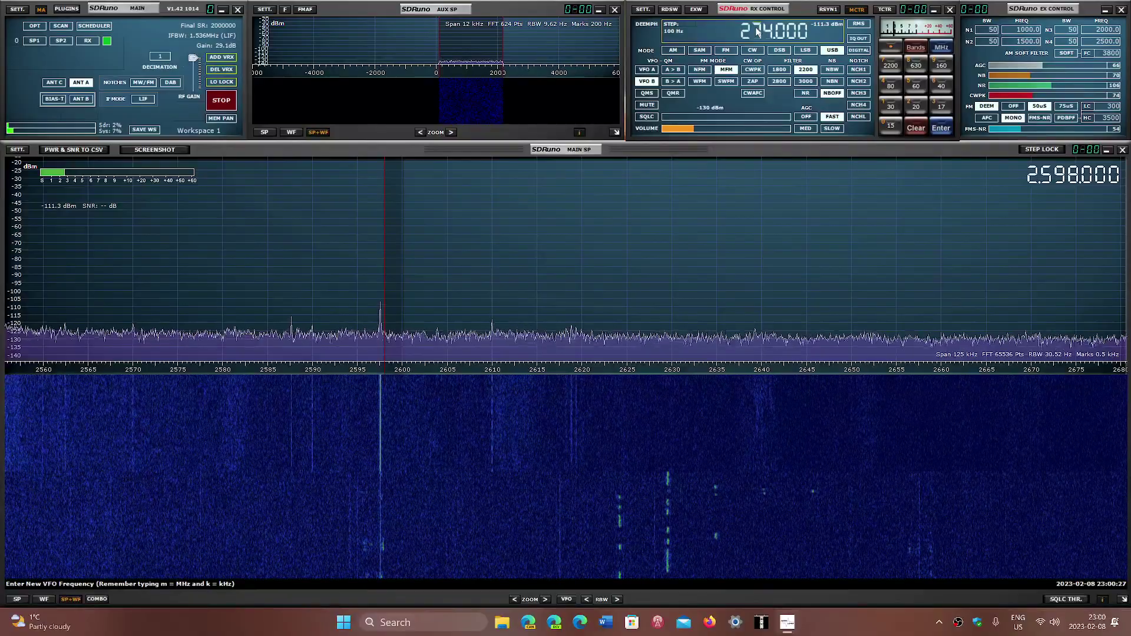
pyautogui.write('9.')
pyautogui.press('Return')
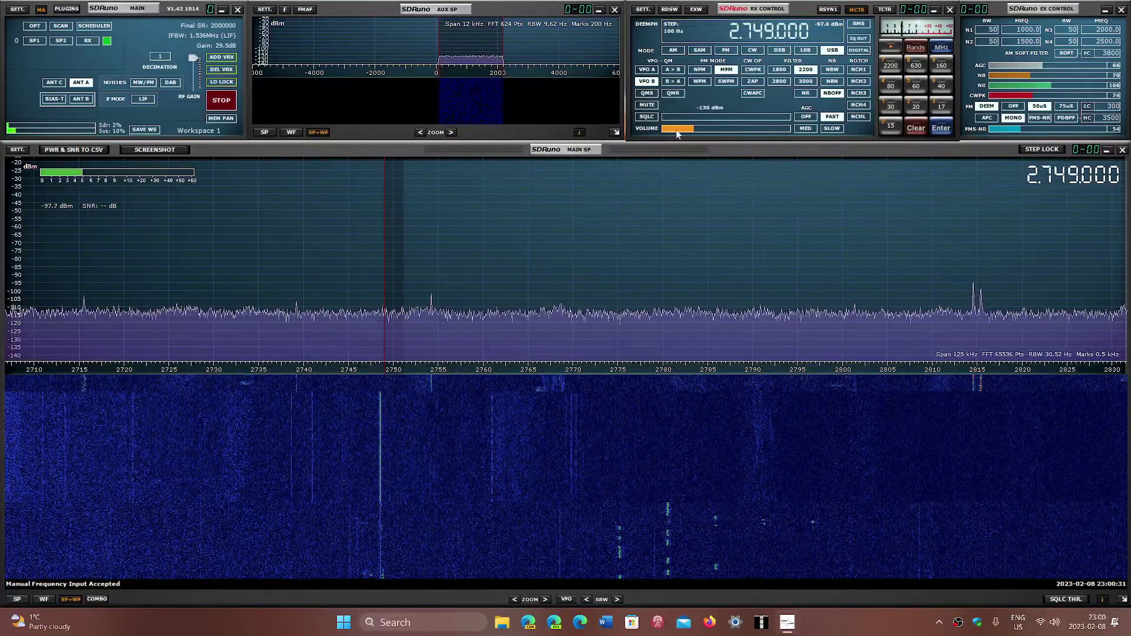
# Slide the VOLUME control down to a low level while staying on 2.749 MHz USB.
pyautogui.moveTo(677, 129); pyautogui.dragTo(671, 129)
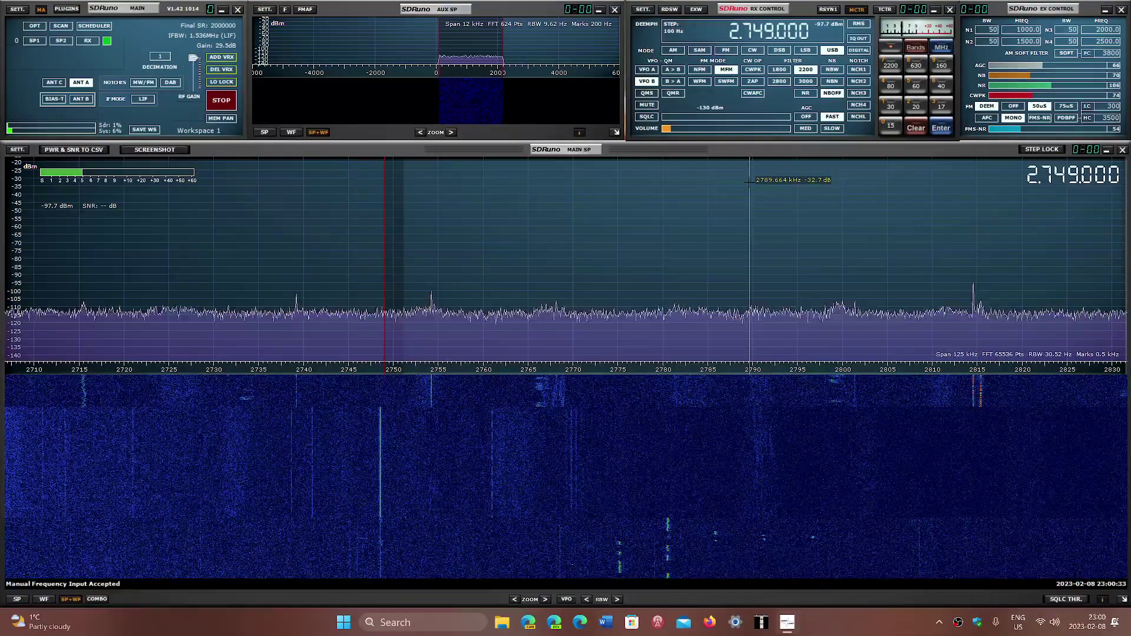